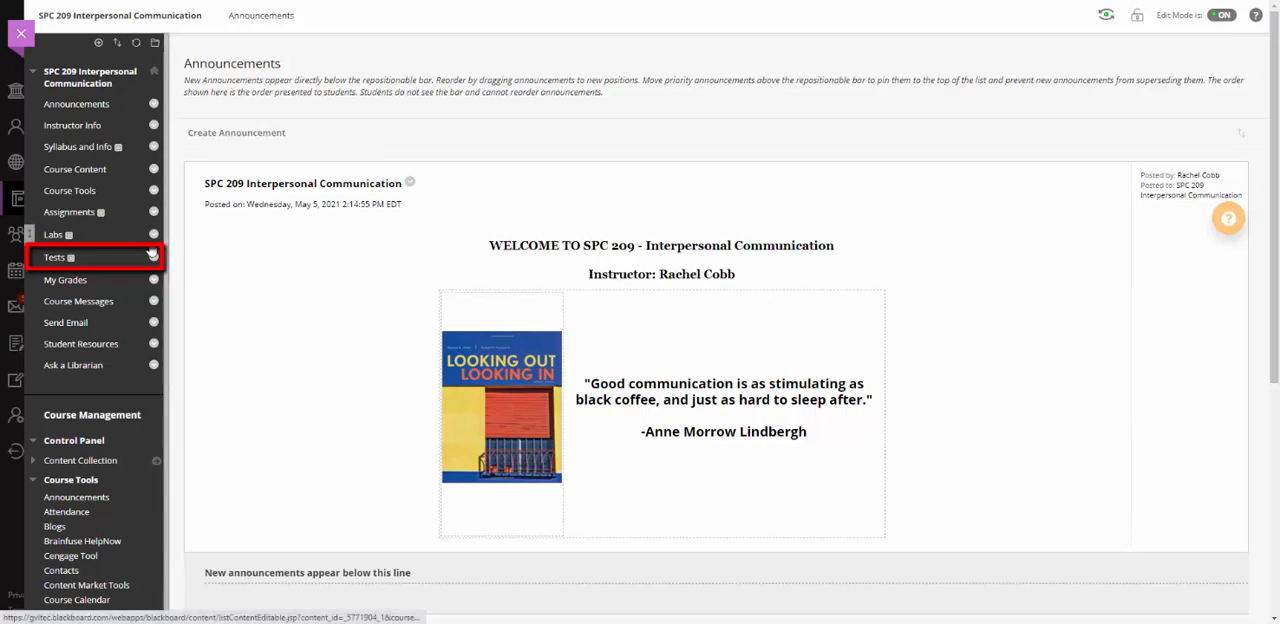
Add the existing test "Quiz: Perception of Others" to the course's Tests content area.
click(56, 259)
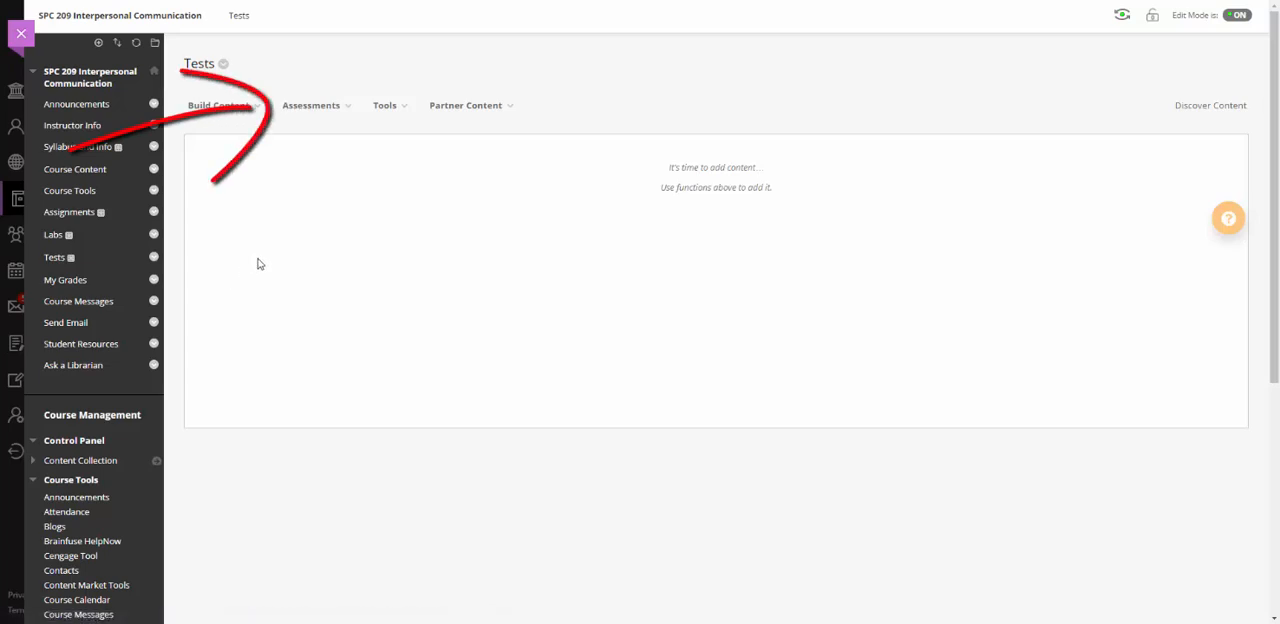
click(349, 112)
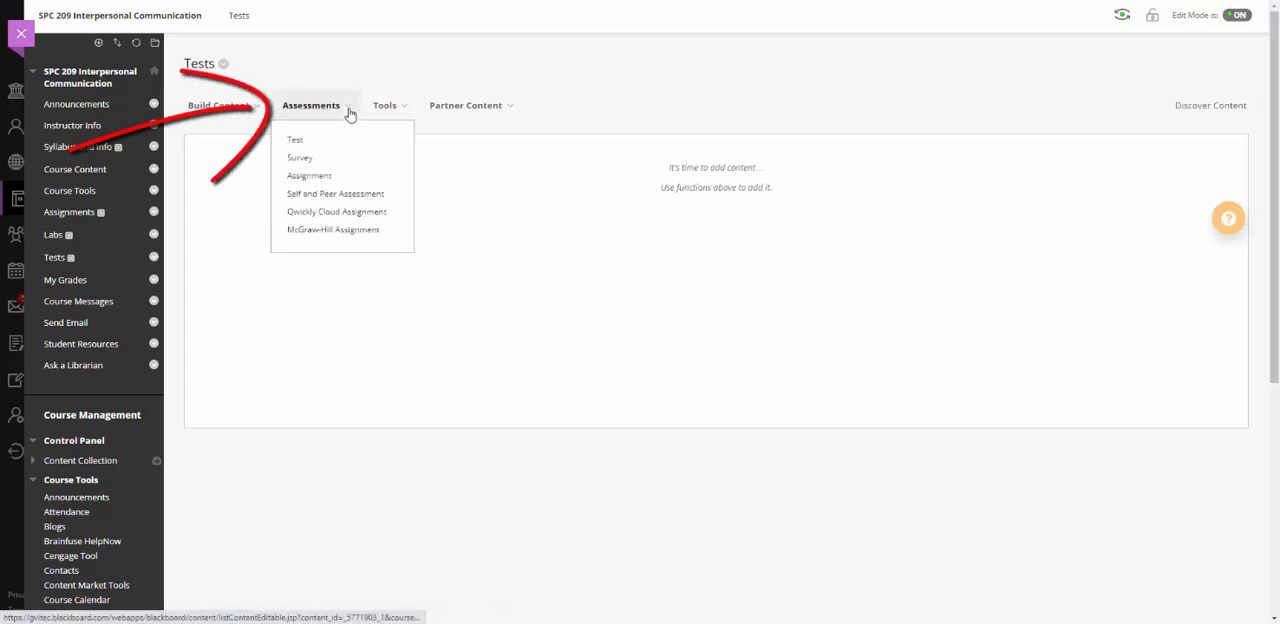
click(307, 141)
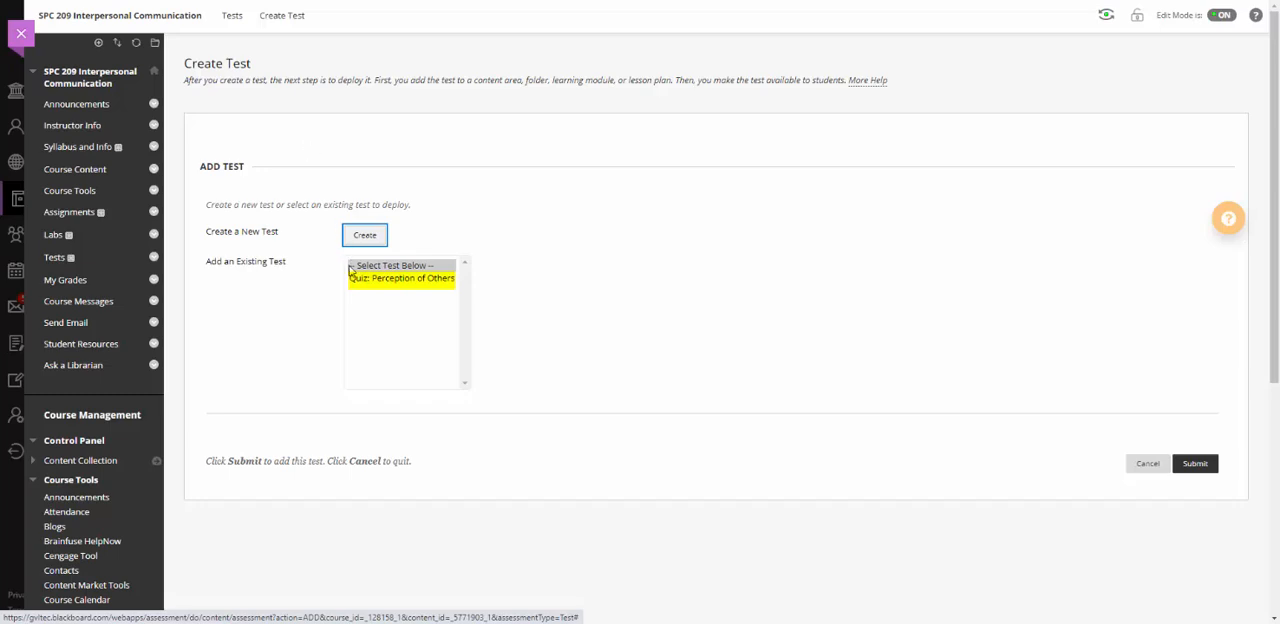
click(380, 278)
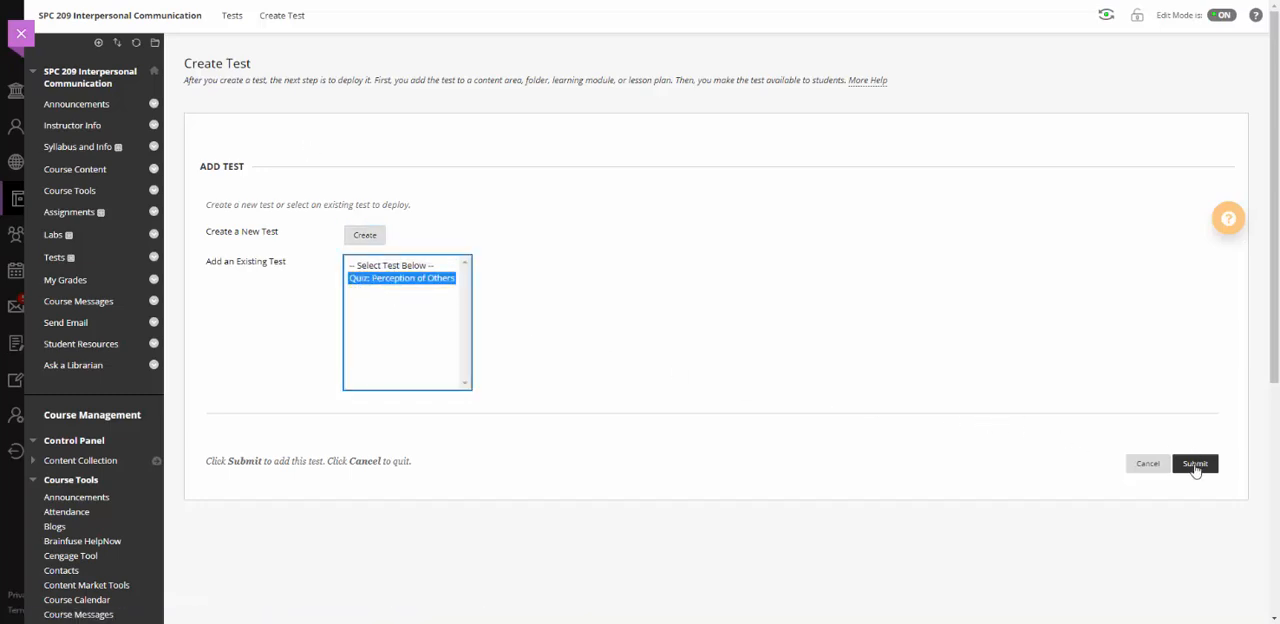
click(1195, 463)
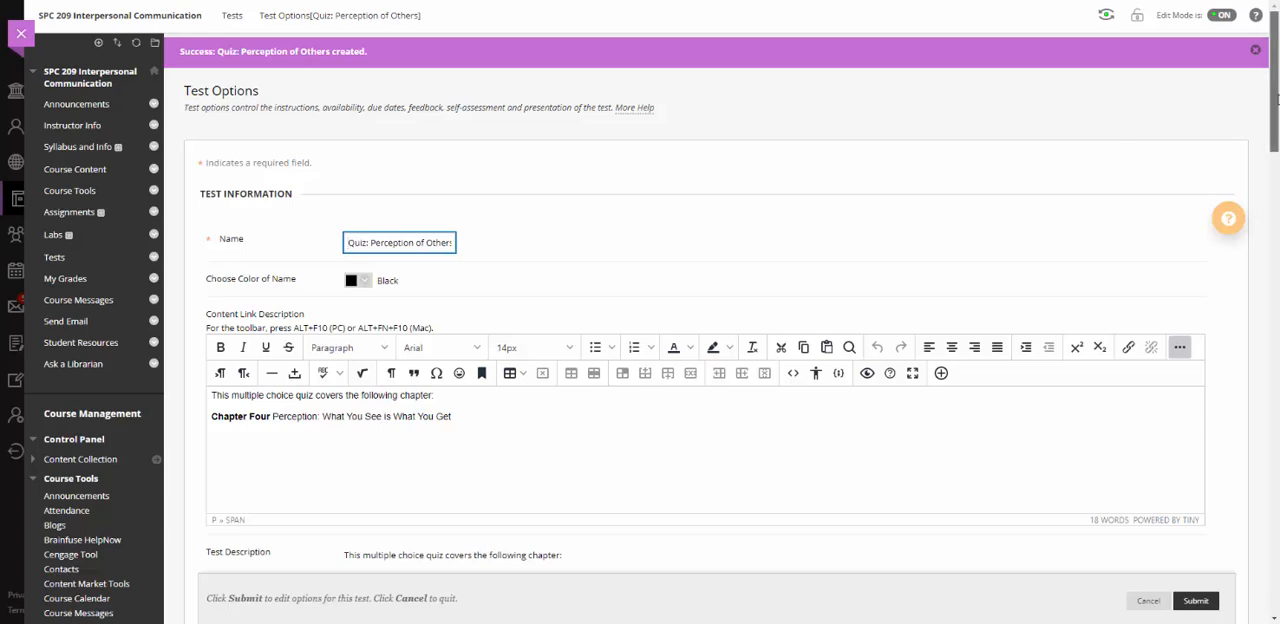
Show the test description and instructions to students before they begin, and make the test available to students.
drag(1276, 100, 1273, 211)
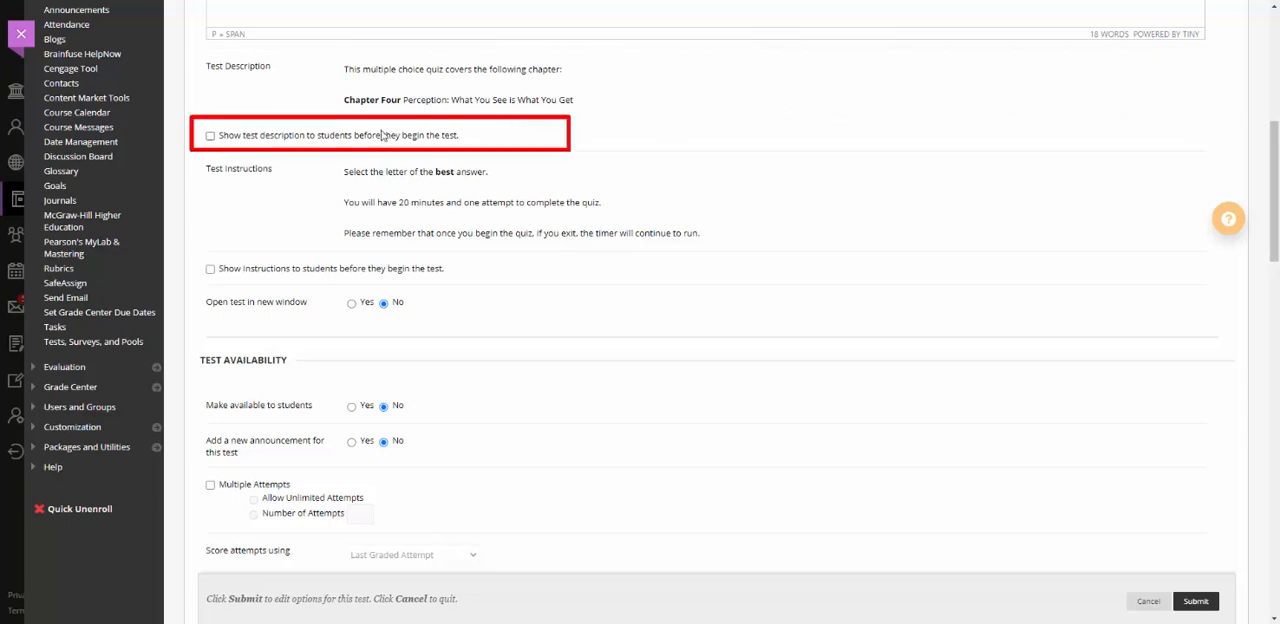
click(209, 137)
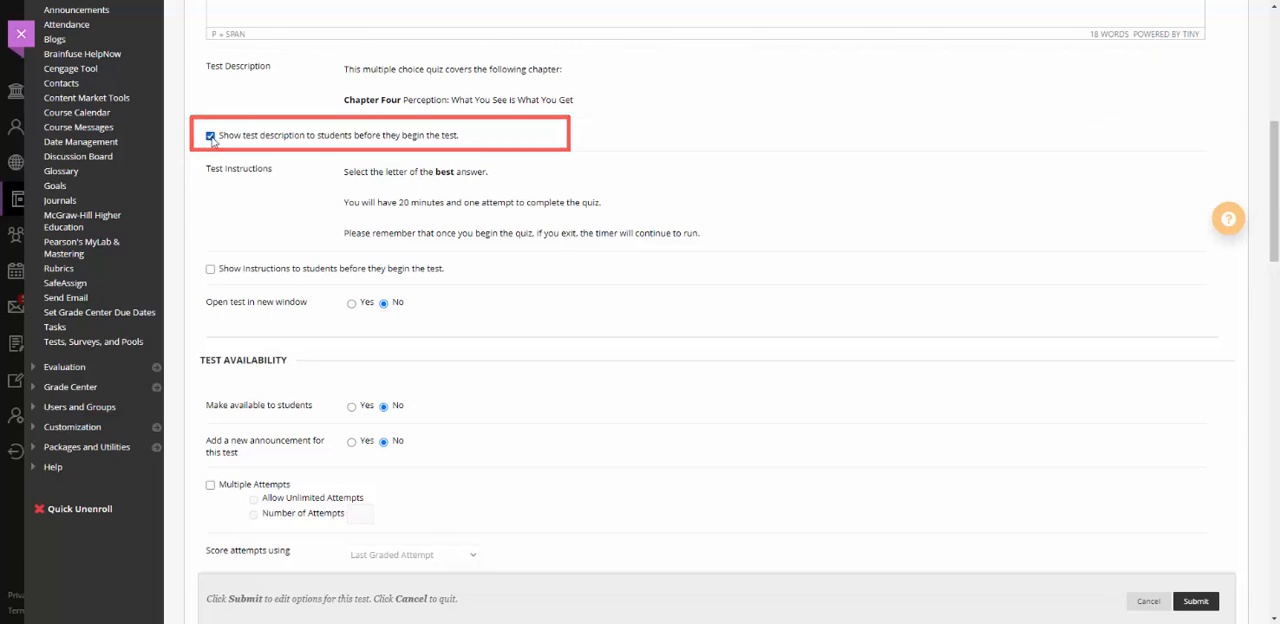
click(210, 269)
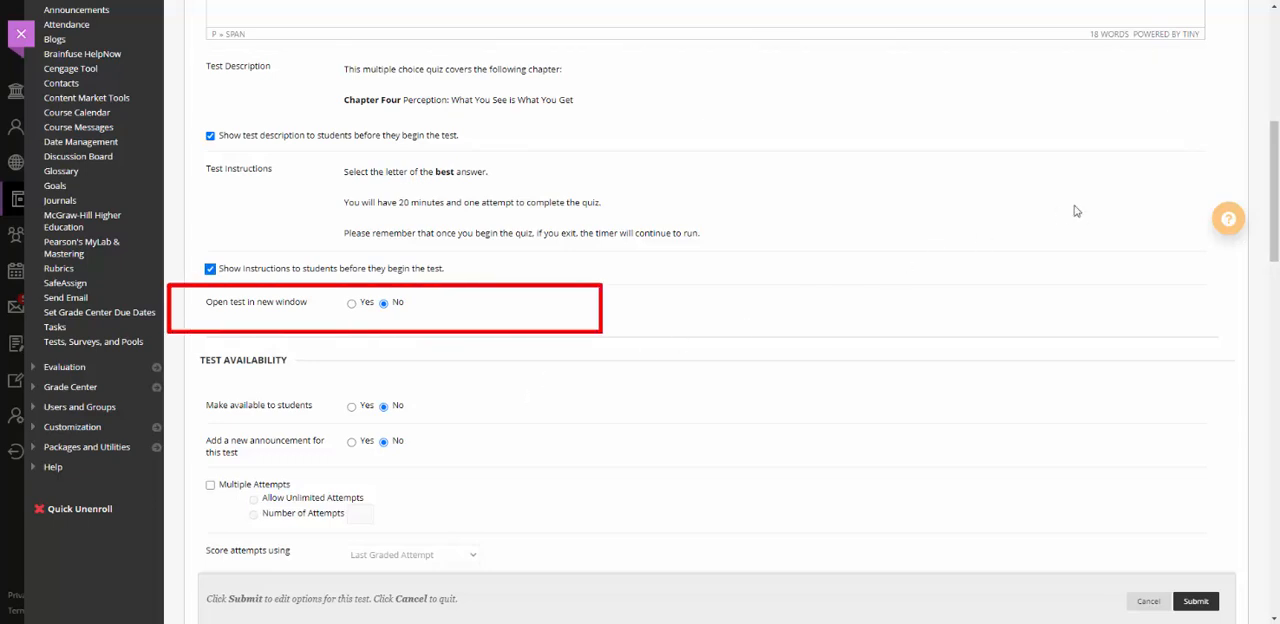
drag(1272, 172, 1272, 248)
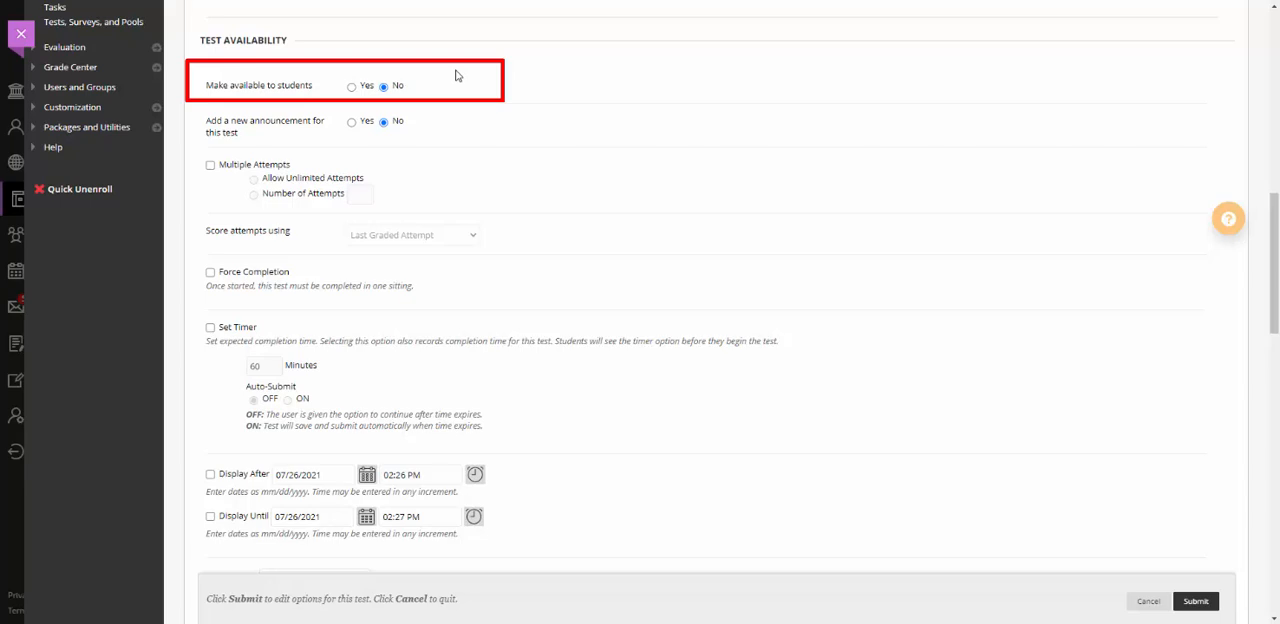
click(352, 86)
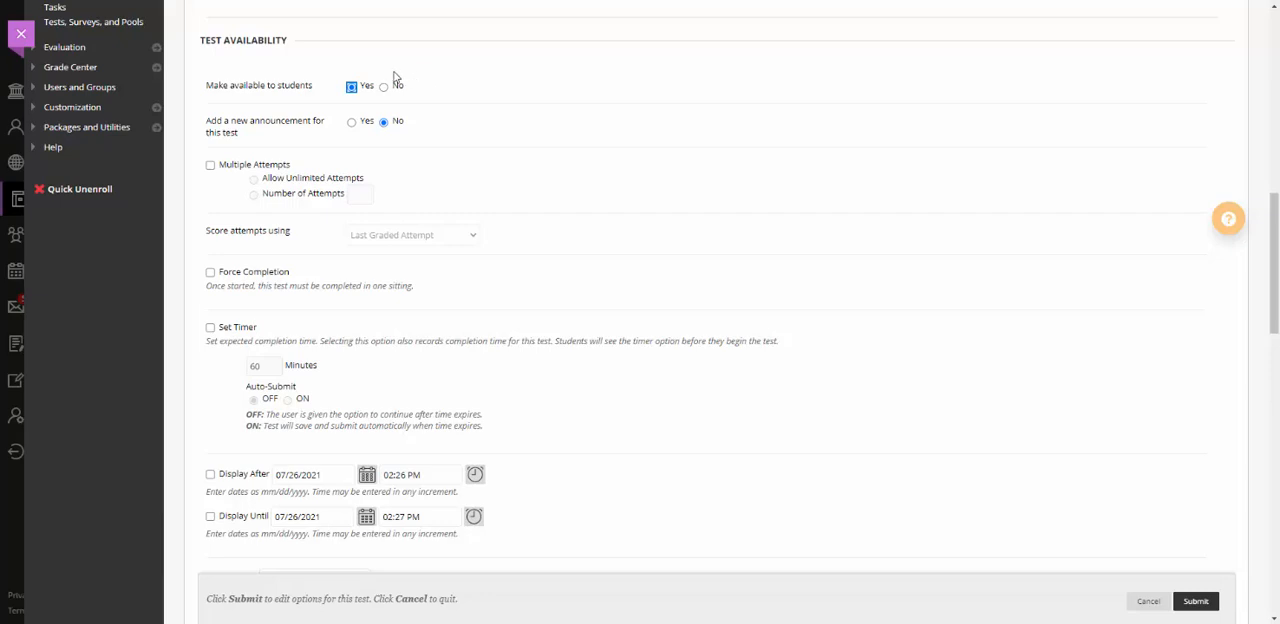
click(210, 166)
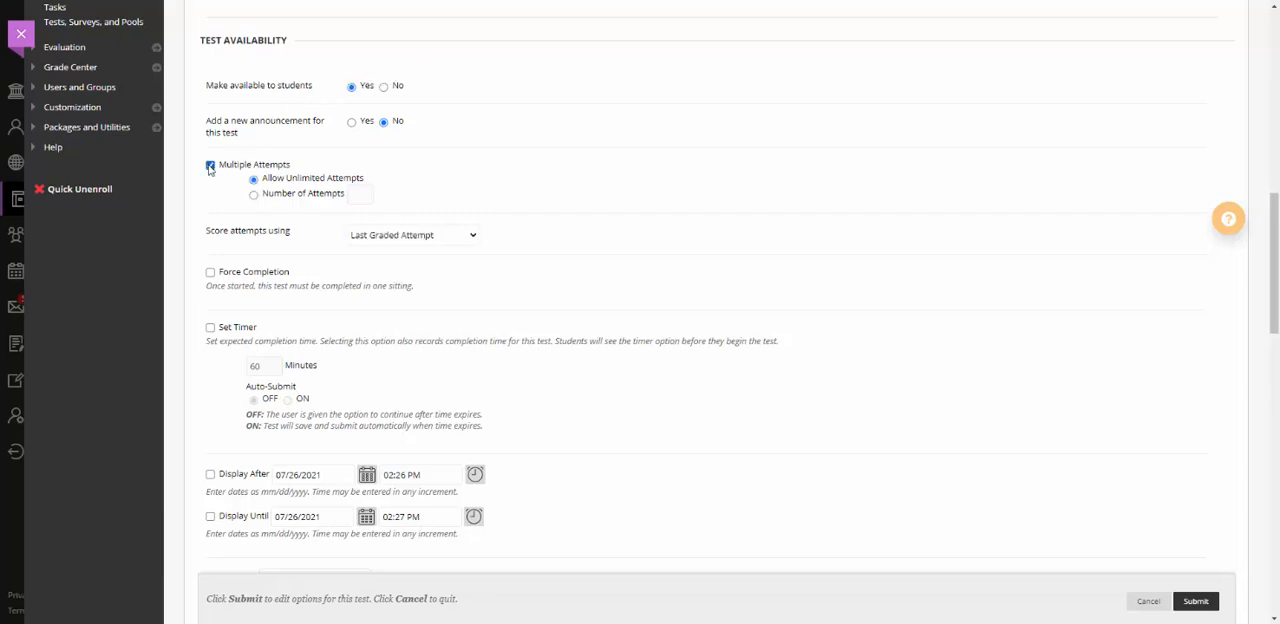
click(254, 195)
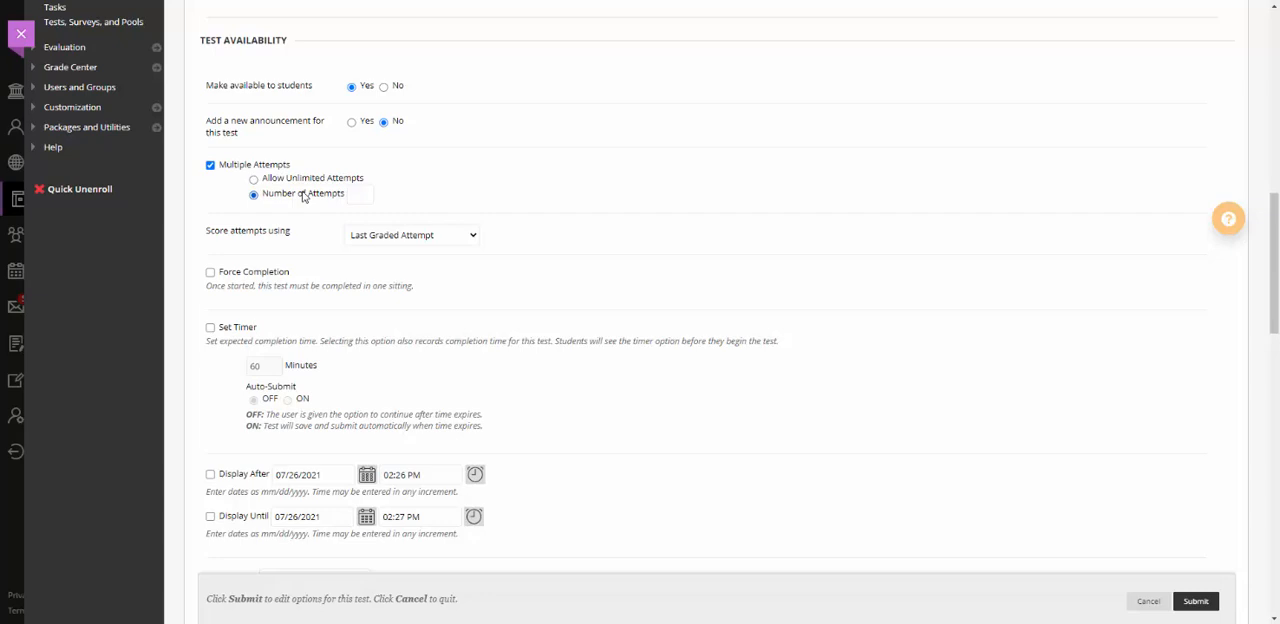
click(364, 195)
text(2)
click(364, 195)
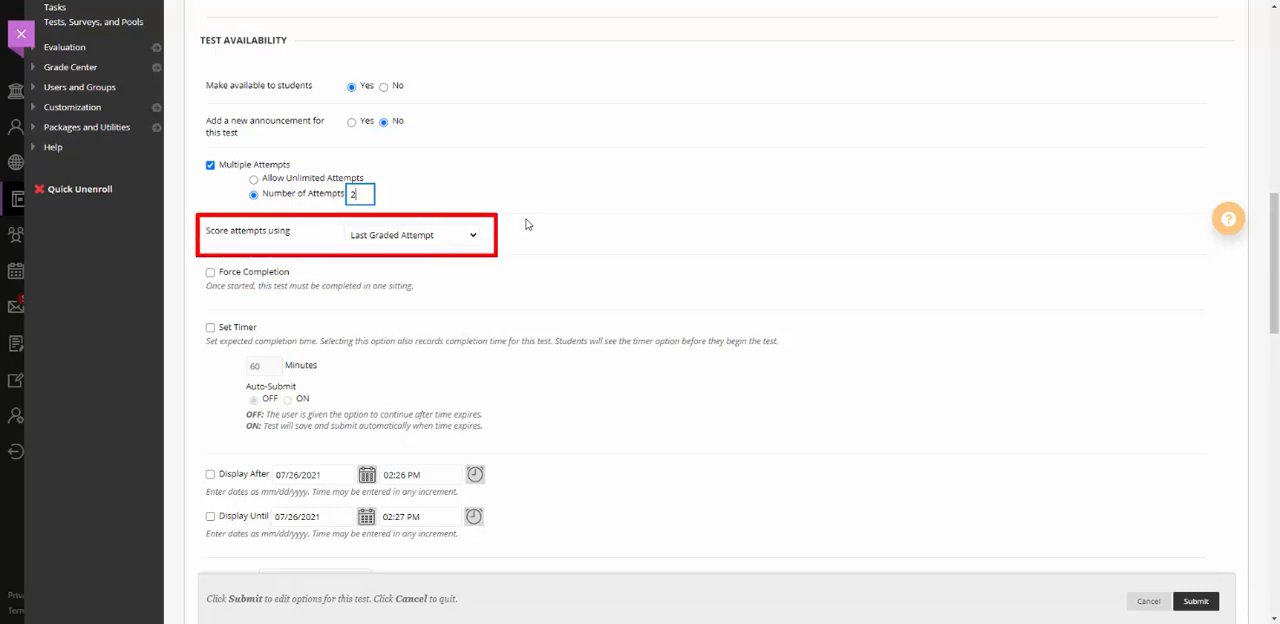
click(477, 236)
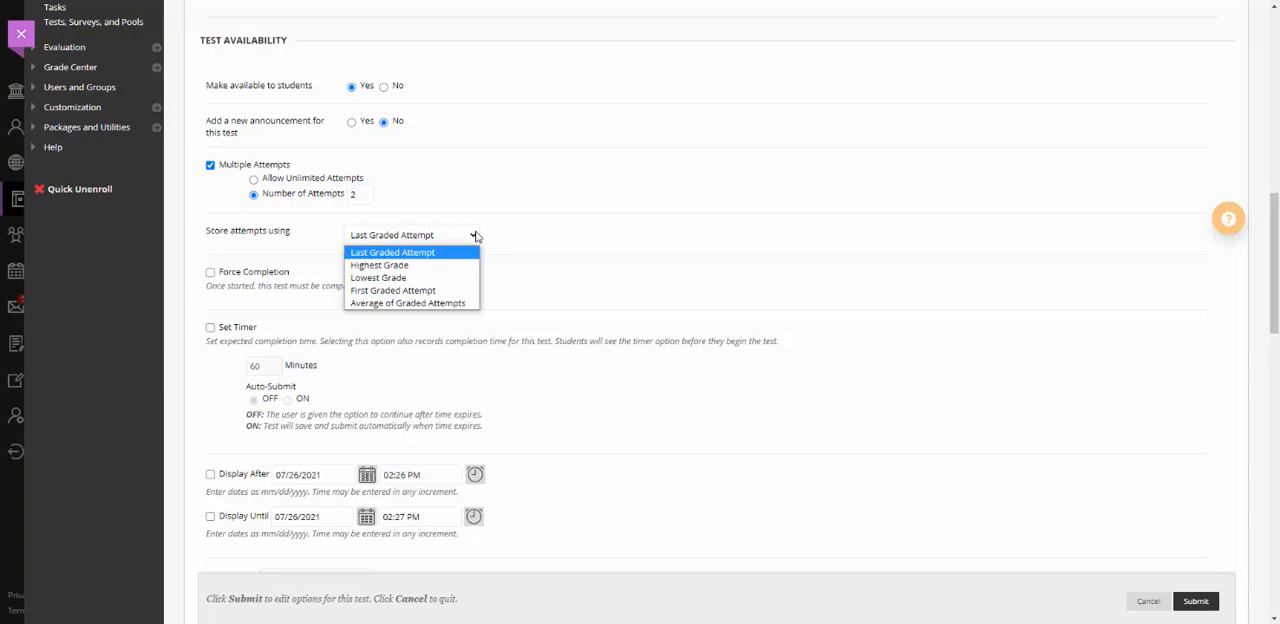
click(477, 236)
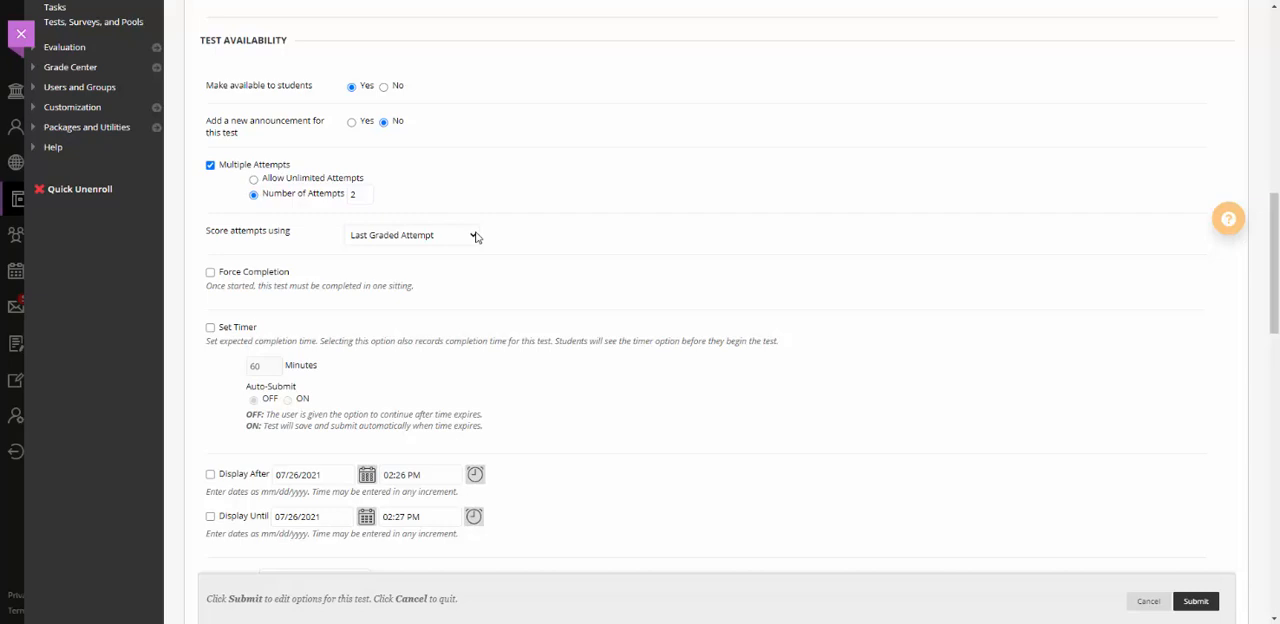
click(210, 166)
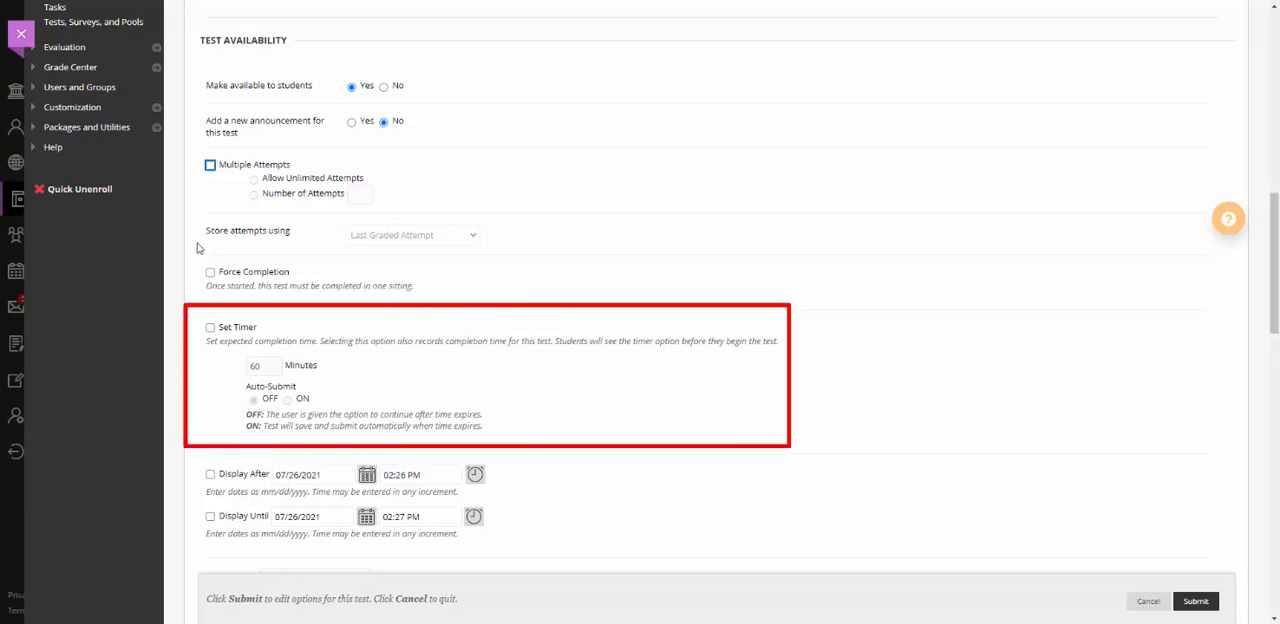
Enable the test timer with a 20-minute limit and turn Auto-Submit on.
click(210, 327)
double_click(250, 366)
text(20)
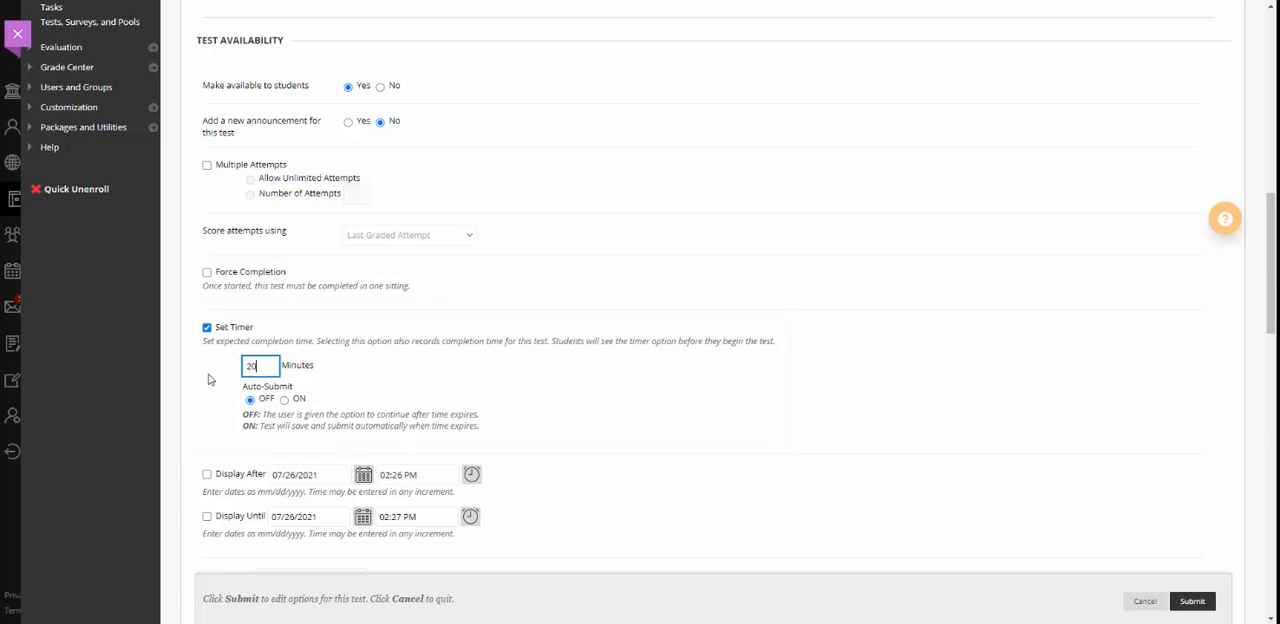
click(284, 400)
Enable the Display After restriction and set it to 07/30/2021 at 12:00 AM.
scroll(1272, 328, down, 2)
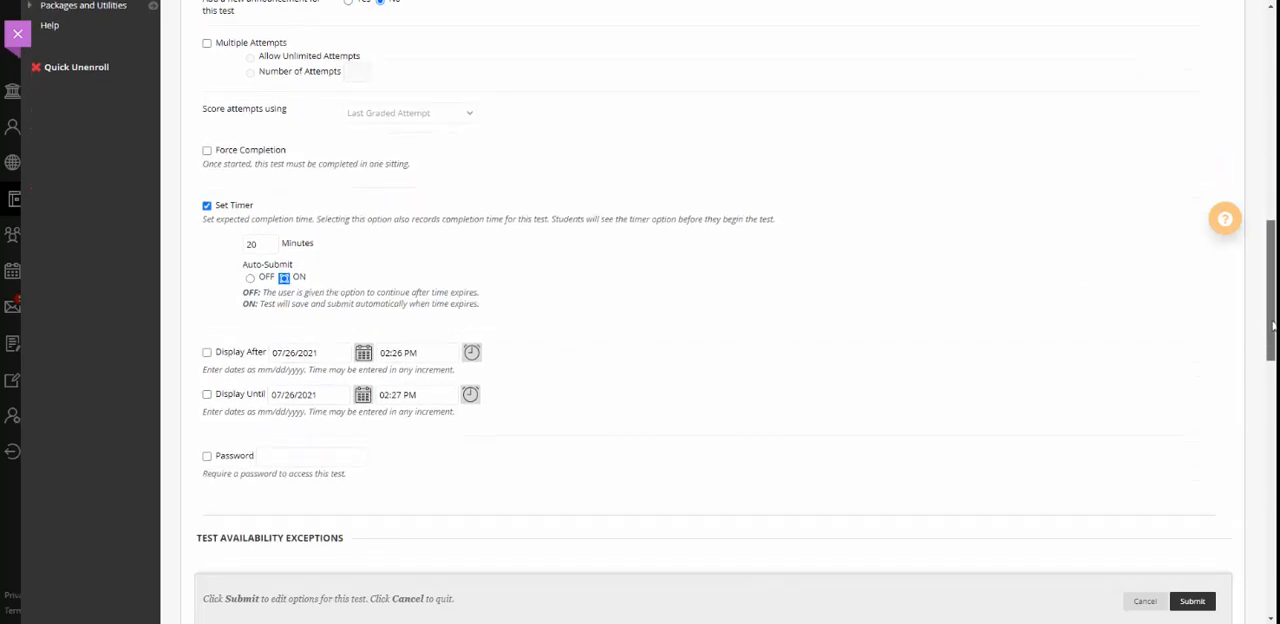
scroll(1272, 324, up, 1)
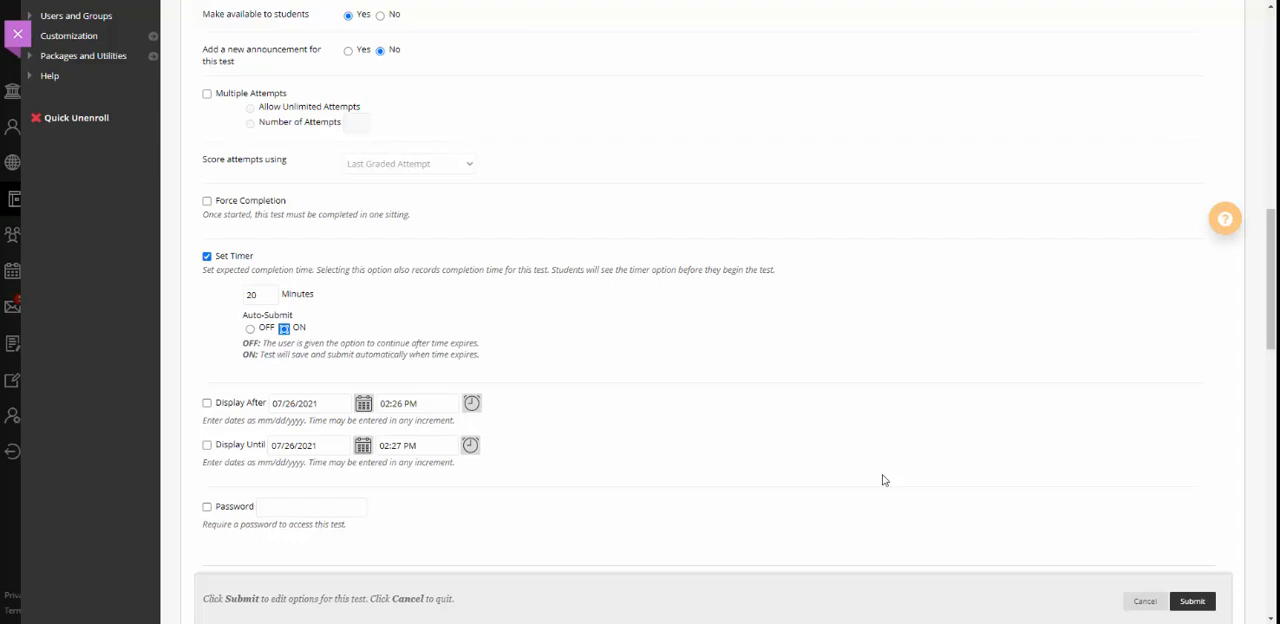
click(207, 404)
click(363, 404)
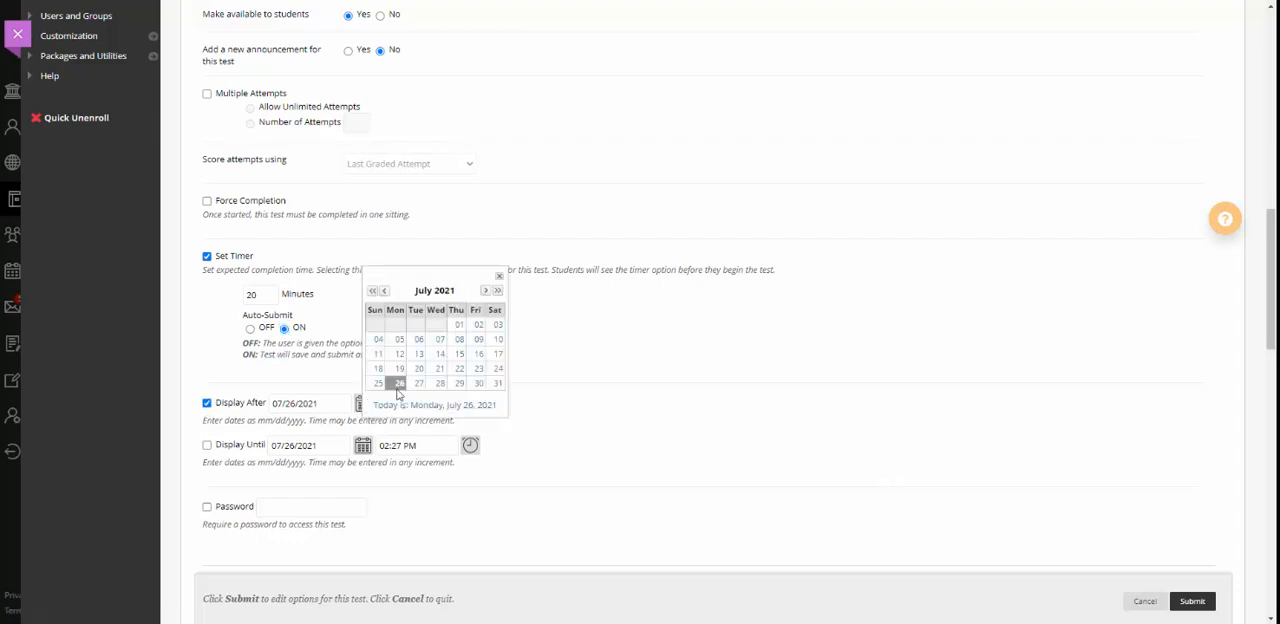
click(470, 386)
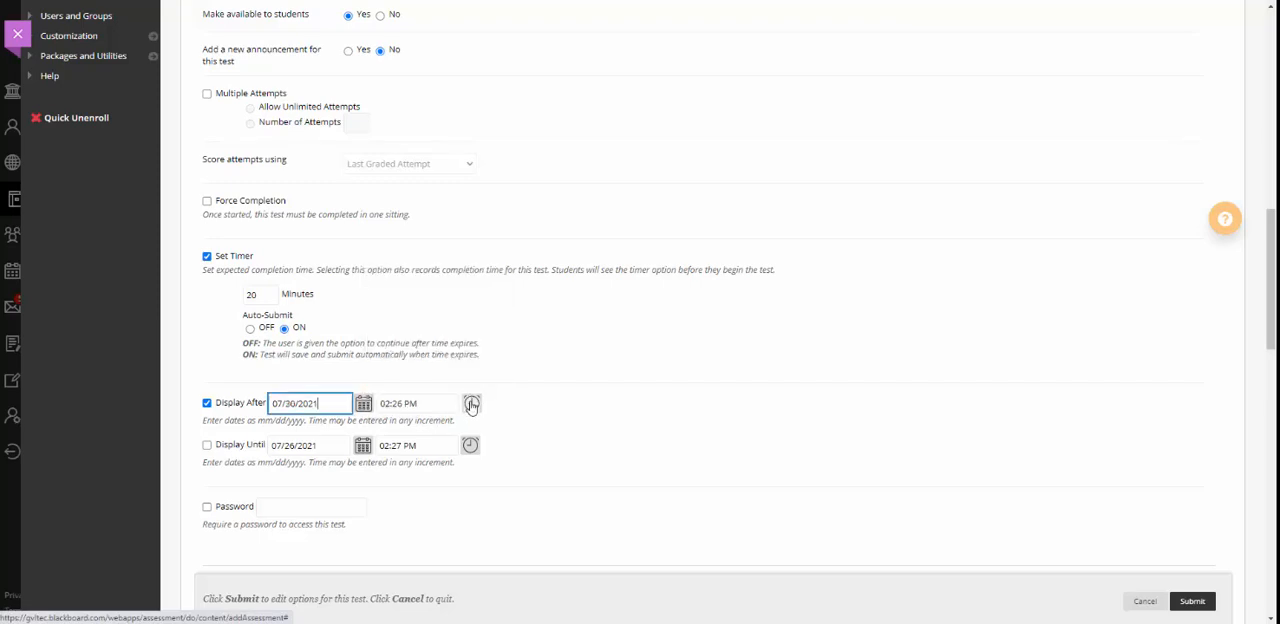
click(471, 404)
click(490, 296)
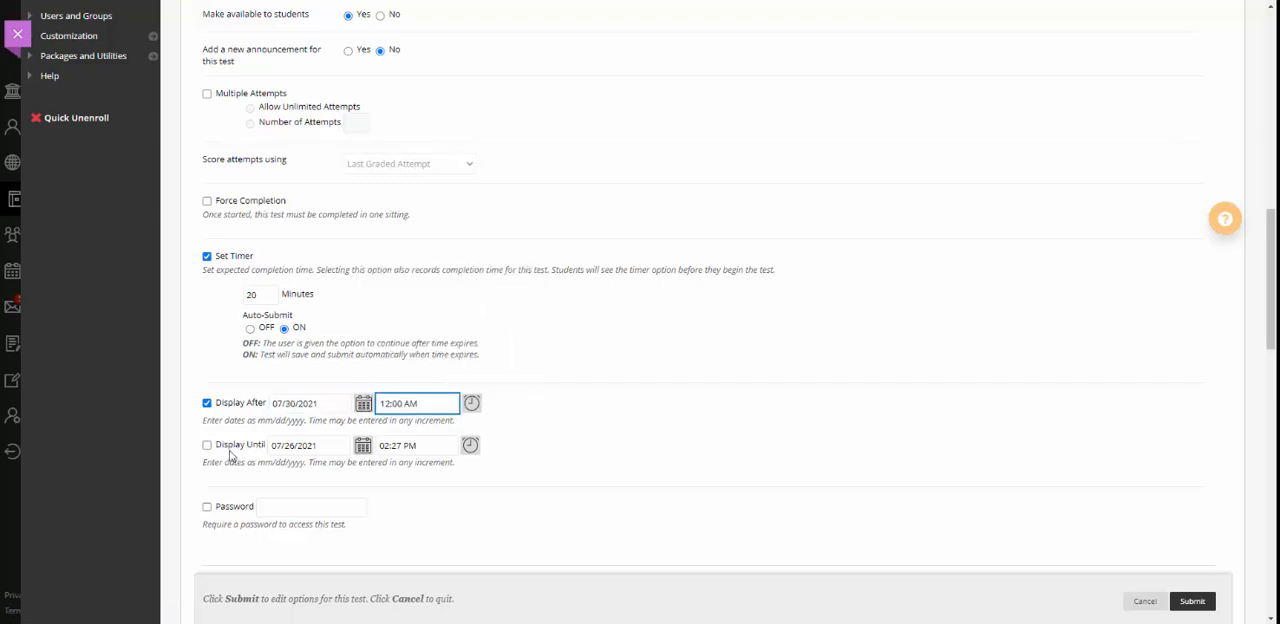
Enable the Display Until restriction and set it to 08/01/2021 at 11:59 PM (End of Day).
click(207, 445)
click(363, 445)
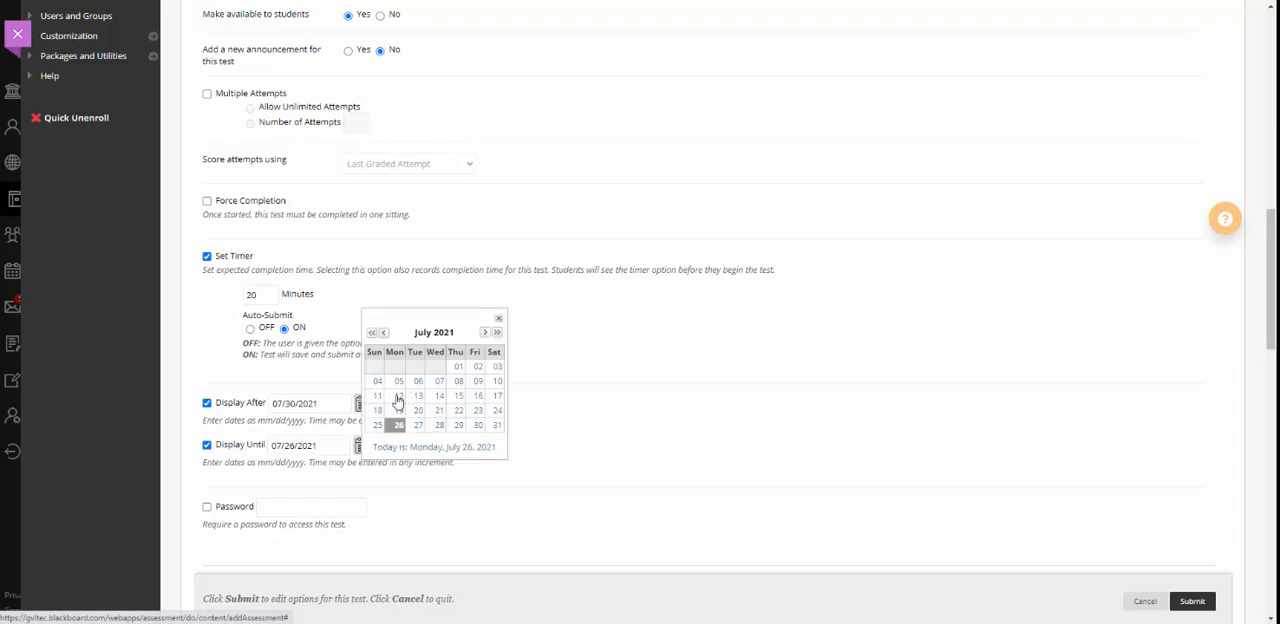
click(484, 332)
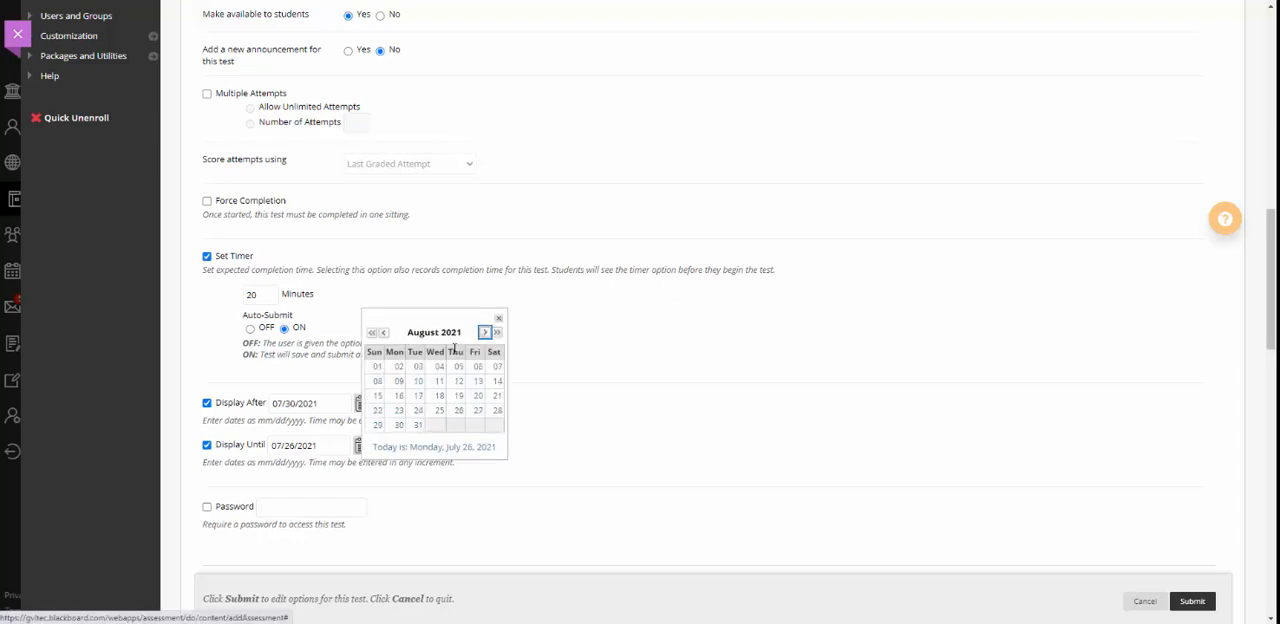
click(377, 367)
click(470, 445)
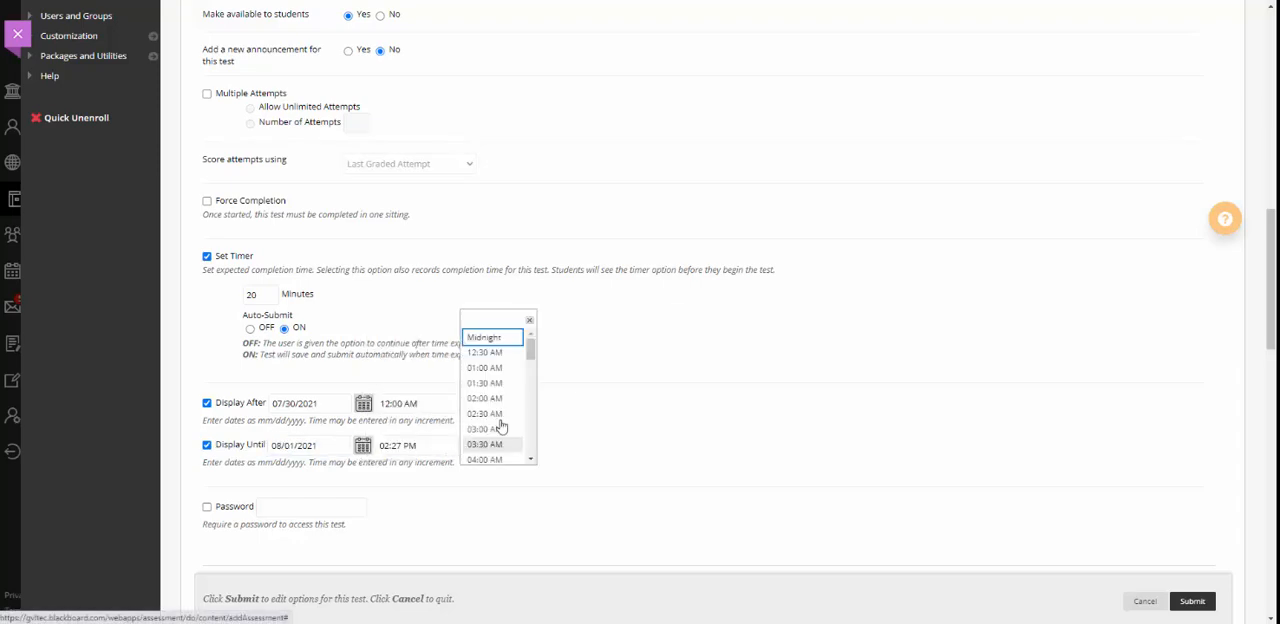
drag(529, 350, 500, 466)
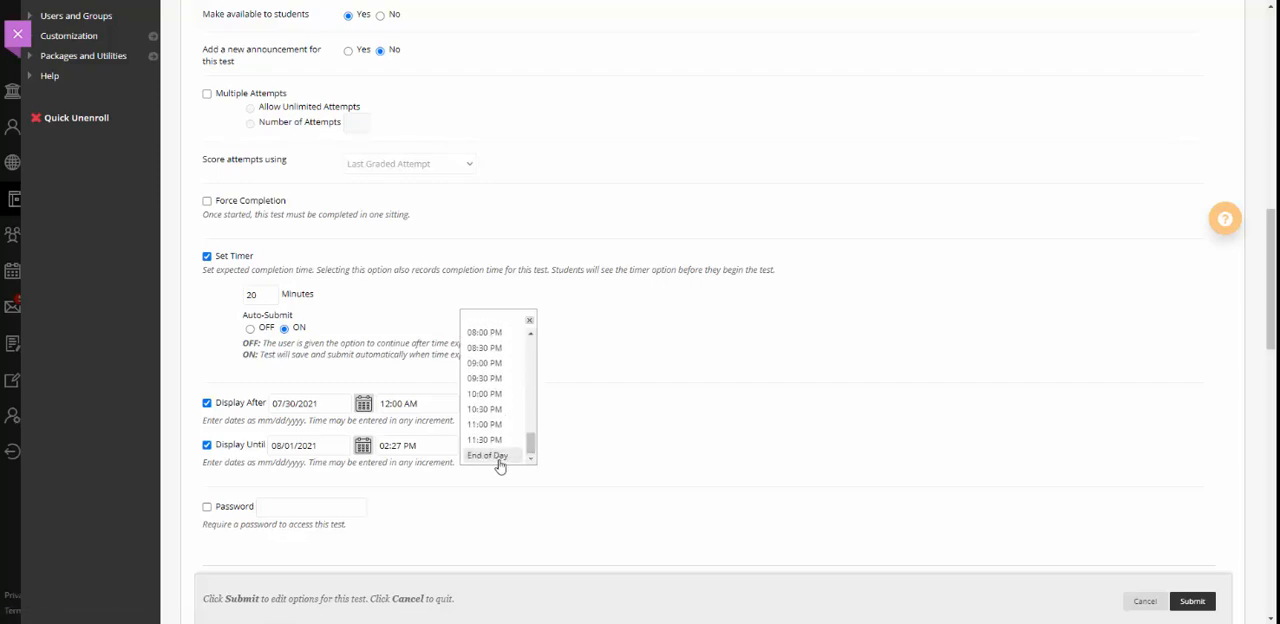
click(497, 461)
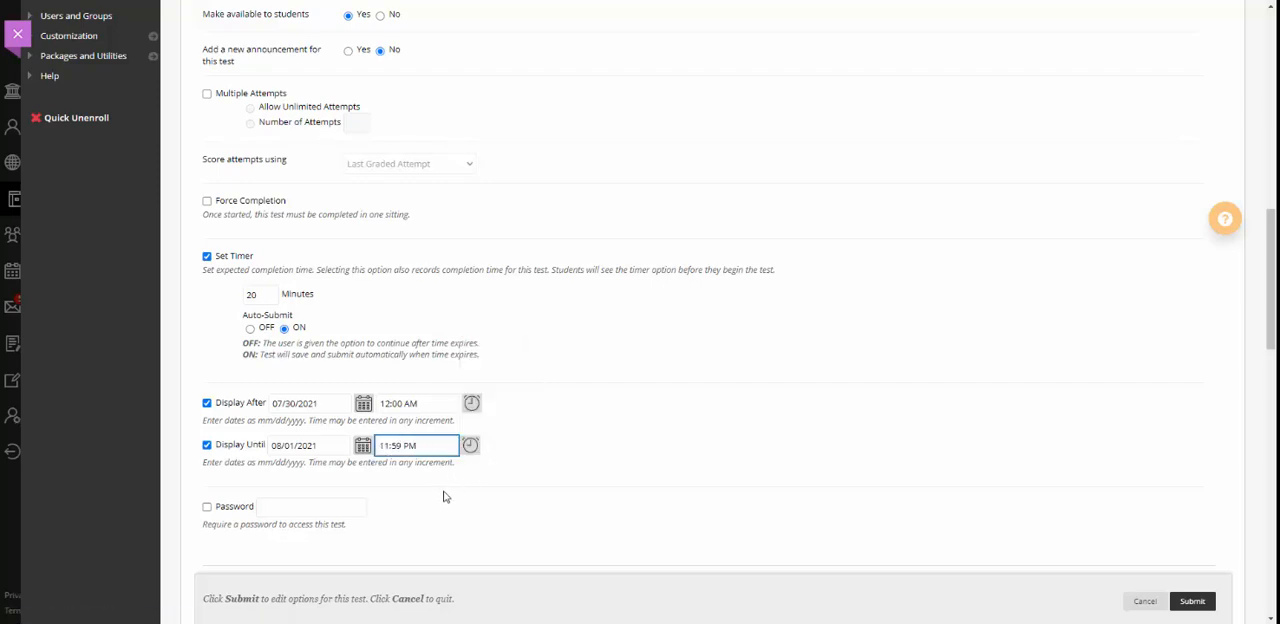